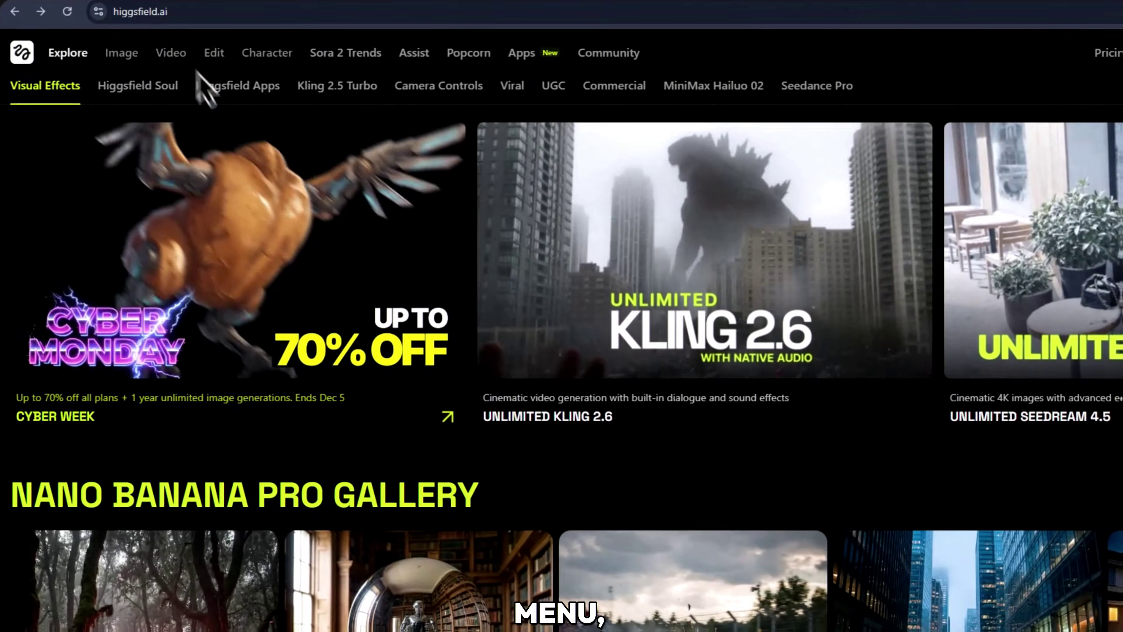
# Step: Open the Kling 2.6 video creation page from the Video menu
pyautogui.moveTo(179, 55)
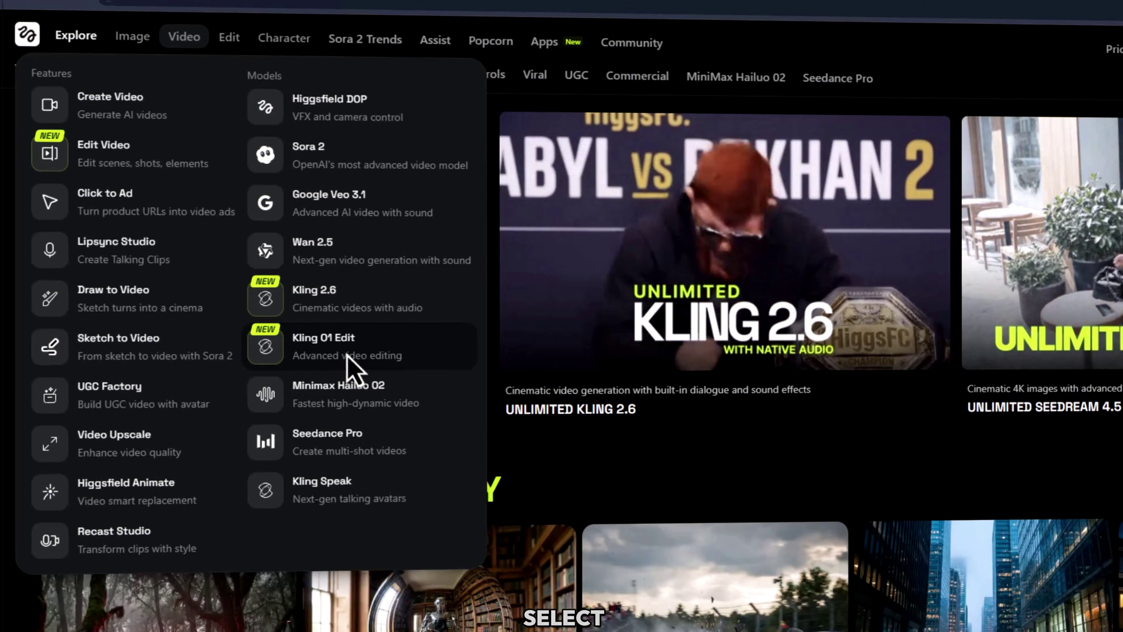
pyautogui.click(347, 357)
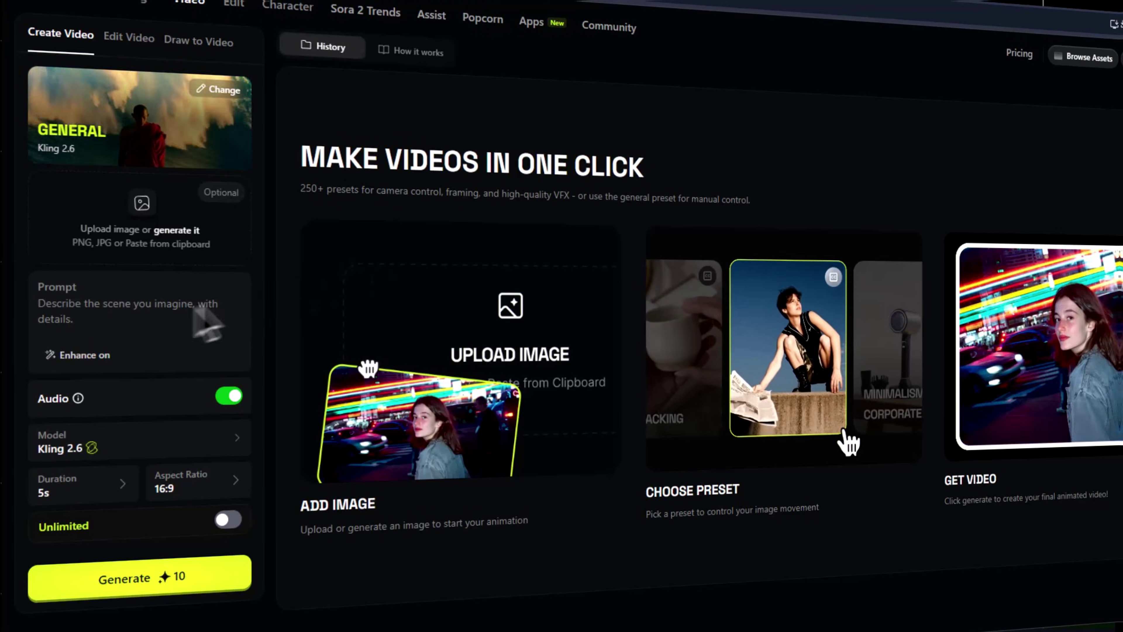
# Step: Generate a 5s Kling 2.6 clip of the helmeted explorer from the pasted prompt with Unlimited on, then play it
pyautogui.click(290, 476)
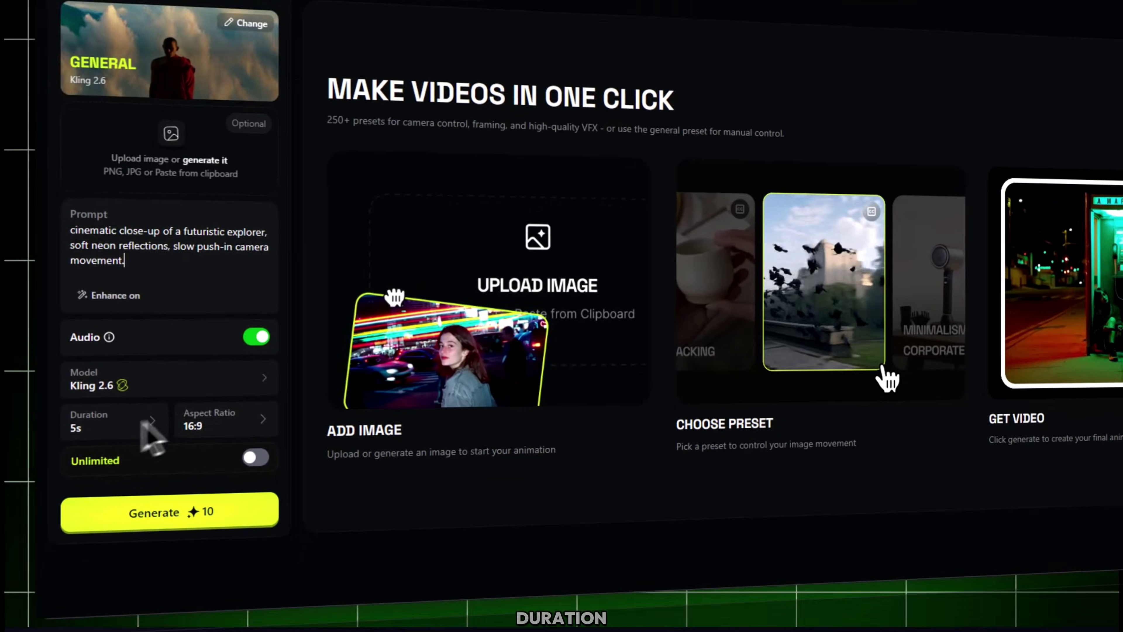
pyautogui.click(127, 497)
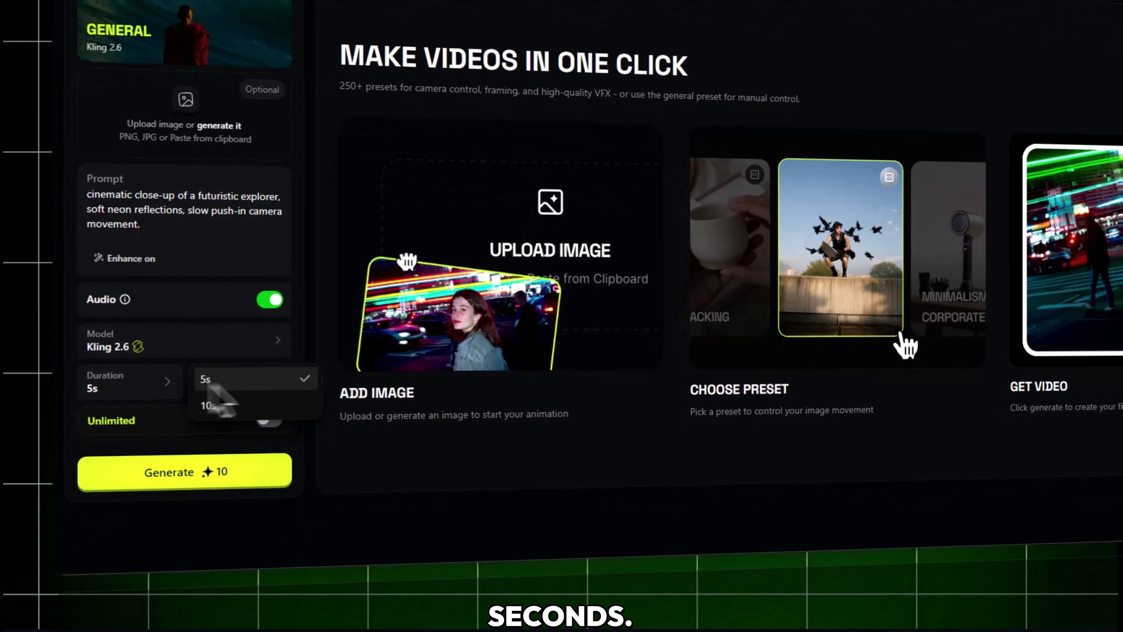
pyautogui.click(268, 418)
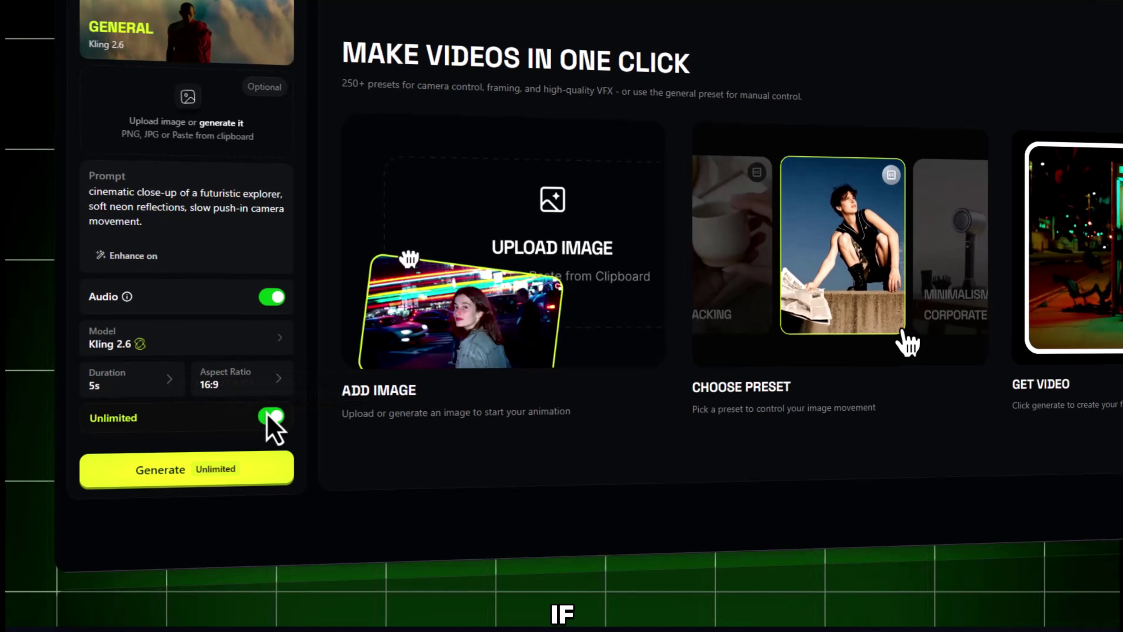
pyautogui.click(195, 477)
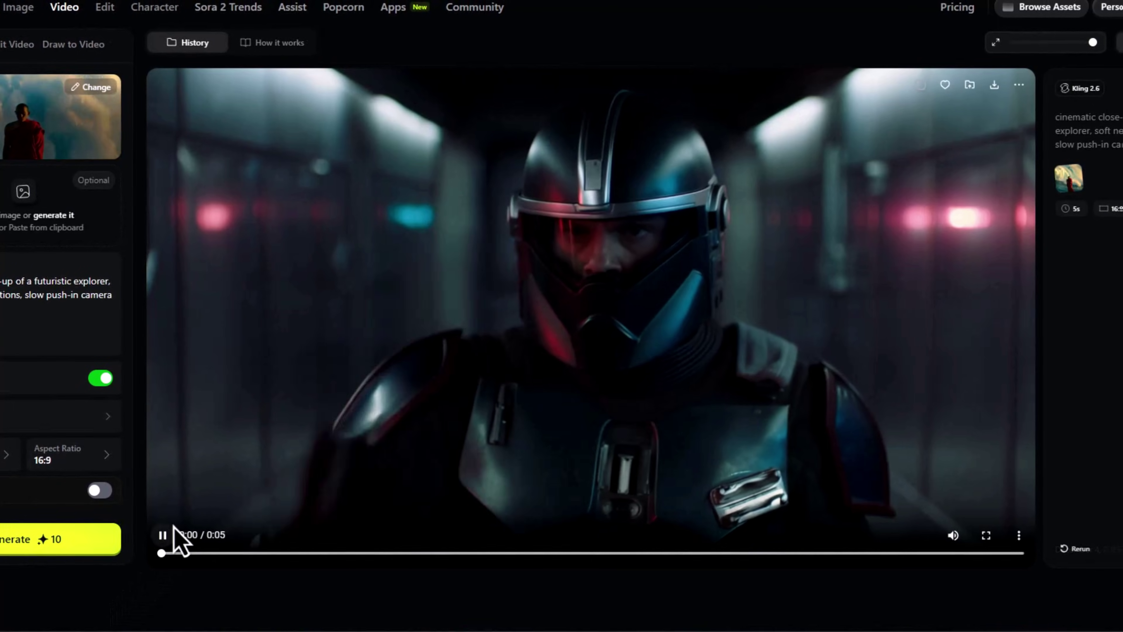
pyautogui.click(173, 534)
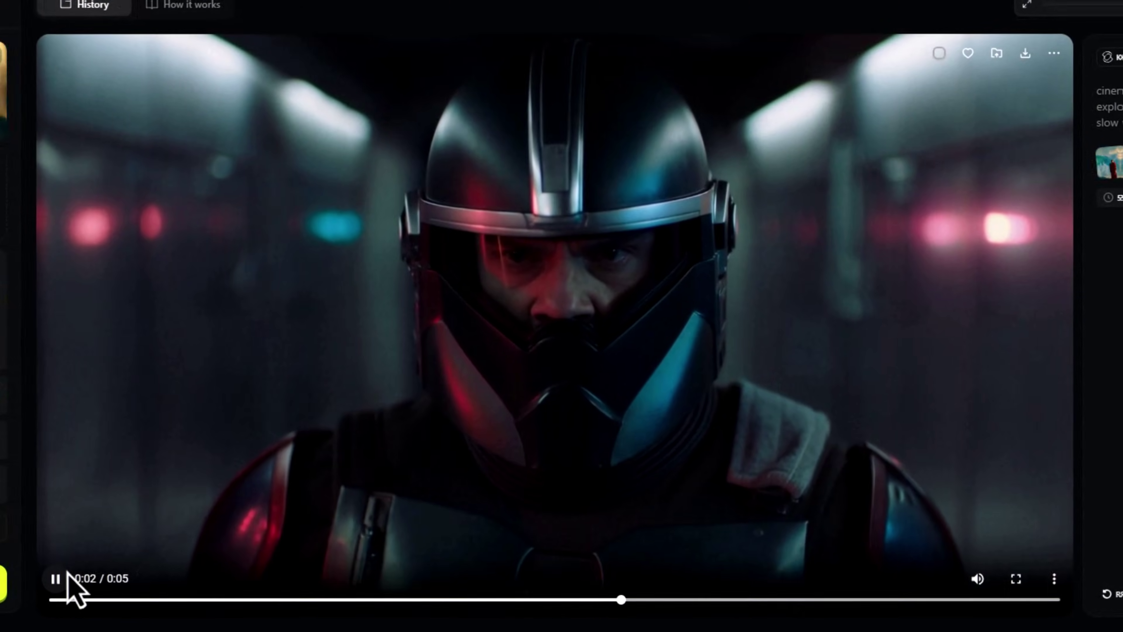
# Step: Pause the playing explorer clip
pyautogui.click(55, 585)
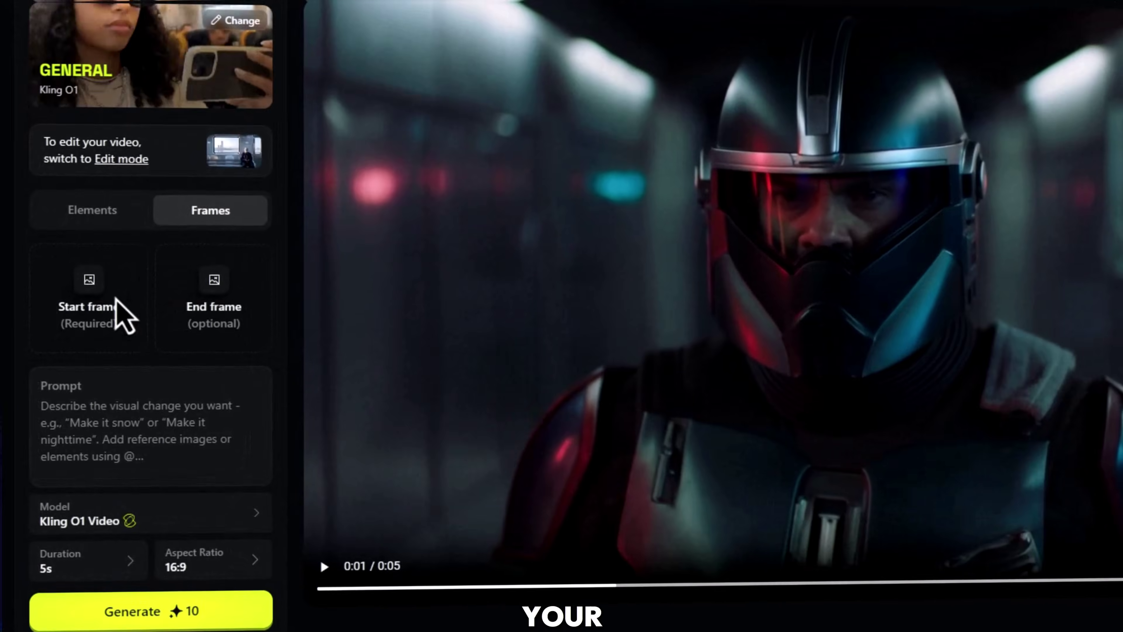
# Step: Generate a Kling O1 samurai woman clip from two character frame images and the pasted rotating-camera prompt
pyautogui.click(102, 323)
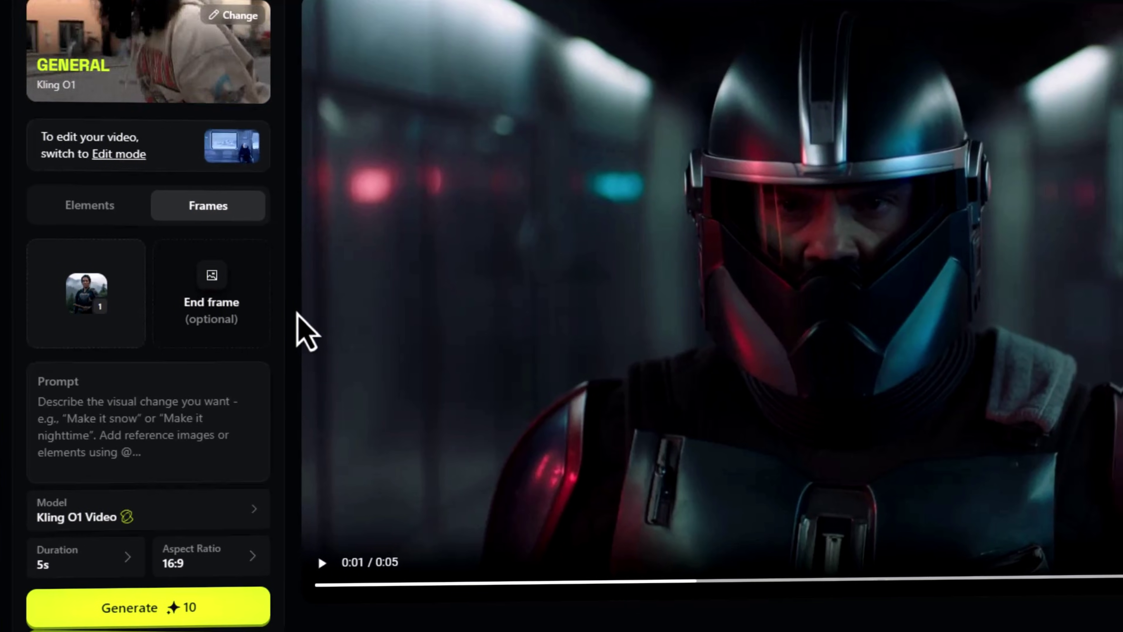
pyautogui.click(267, 341)
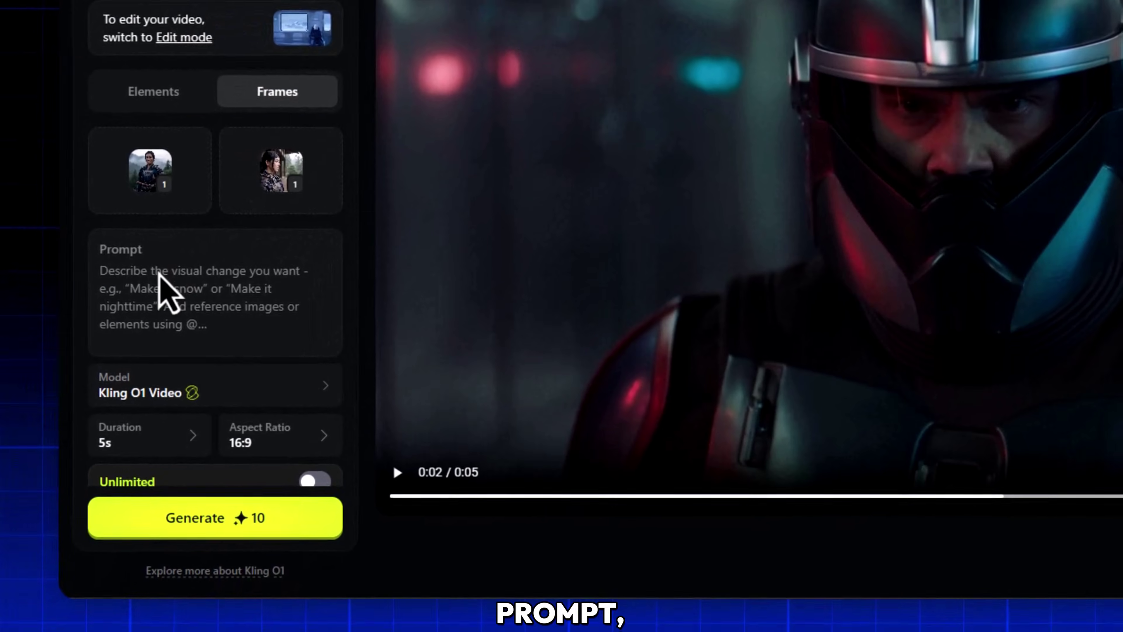
pyautogui.rightClick(80, 361)
pyautogui.click(203, 188)
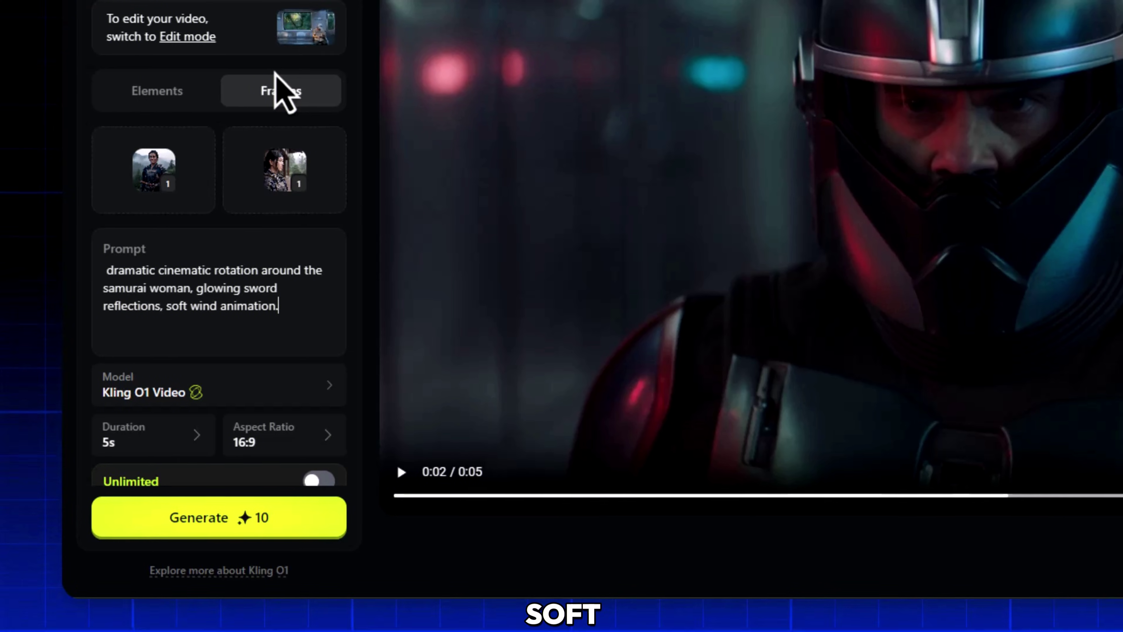
pyautogui.scroll(-1, 272, 72)
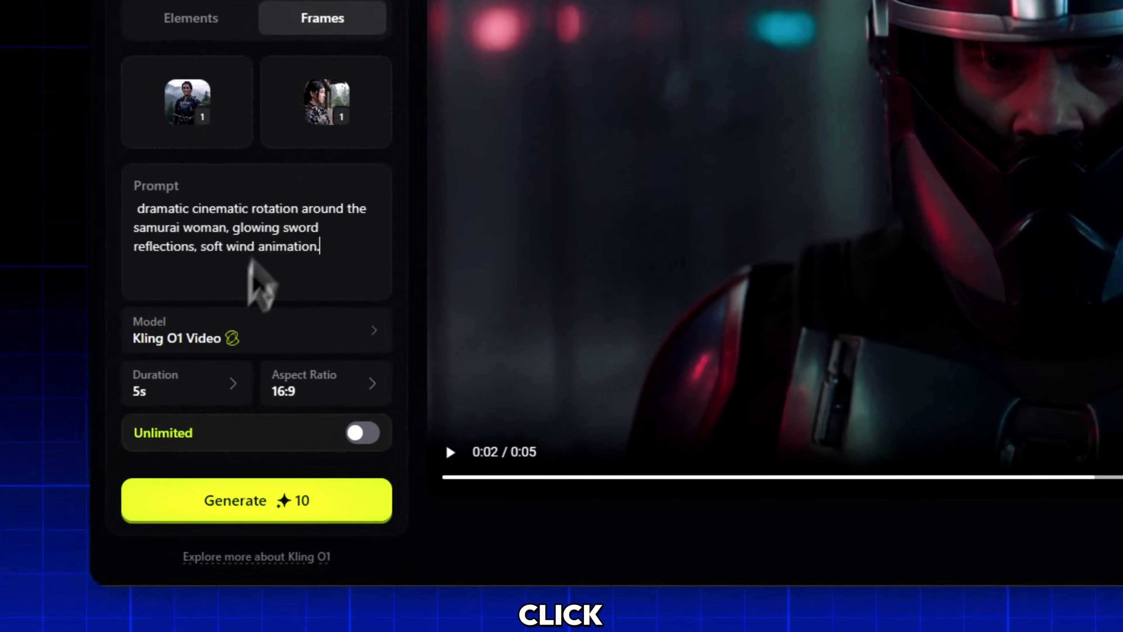
pyautogui.click(128, 503)
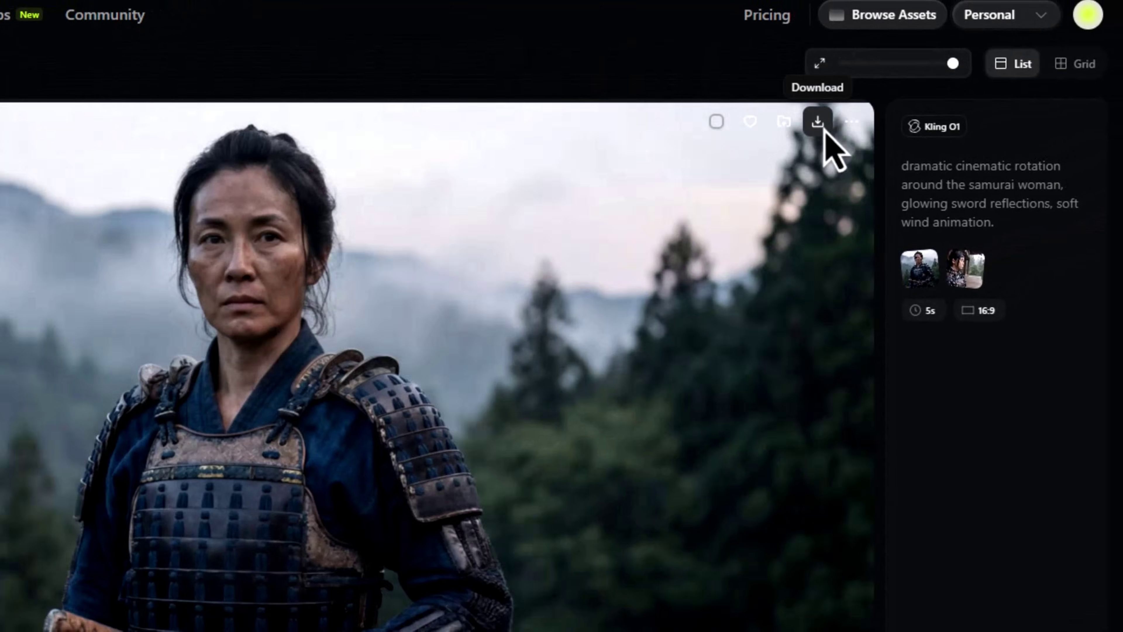
# Step: Download the samurai woman video
pyautogui.click(1015, 54)
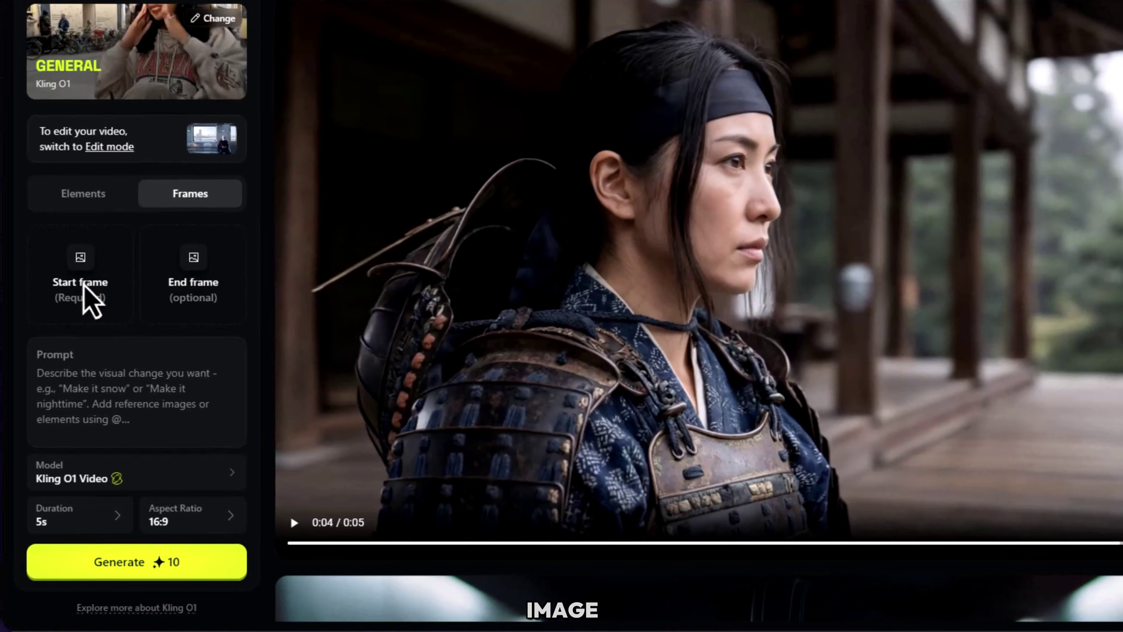
# Step: Use the futuristic sunset city image as the new start frame
pyautogui.click(90, 310)
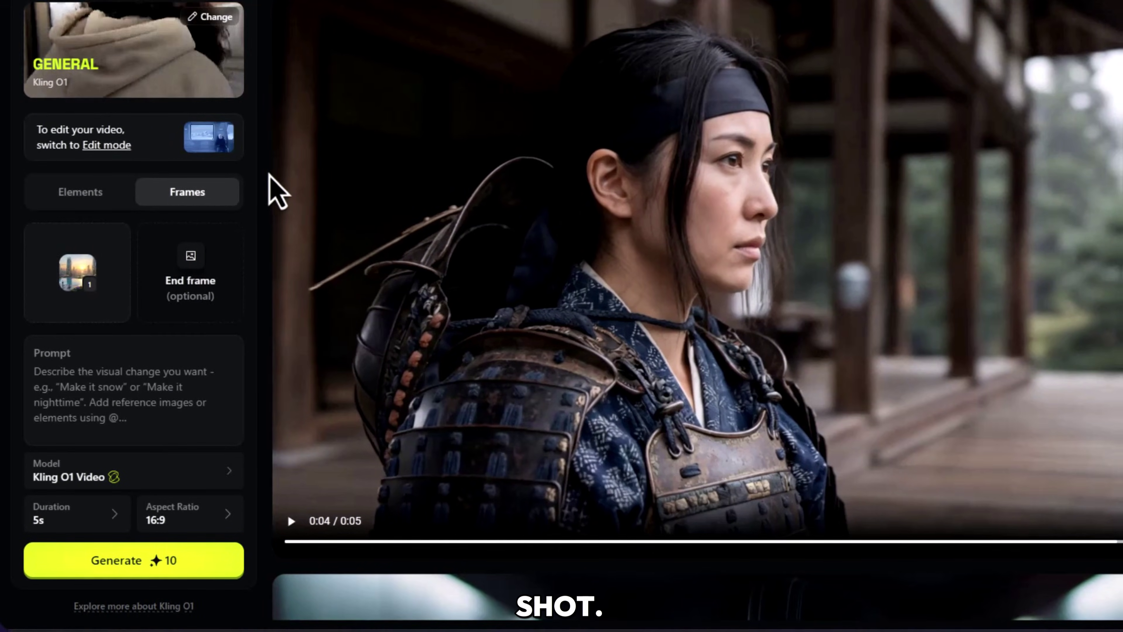
# Step: Add the neon street end frame, paste the rooftop-to-street prompt, and generate the transition clip
pyautogui.click(189, 265)
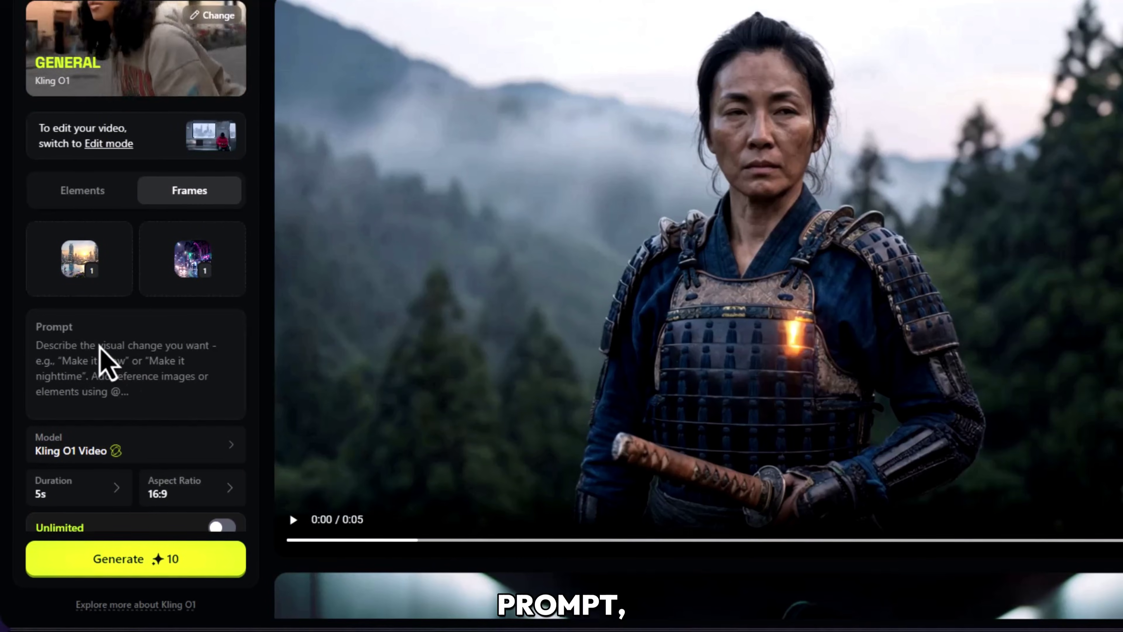
pyautogui.rightClick(106, 360)
pyautogui.click(222, 170)
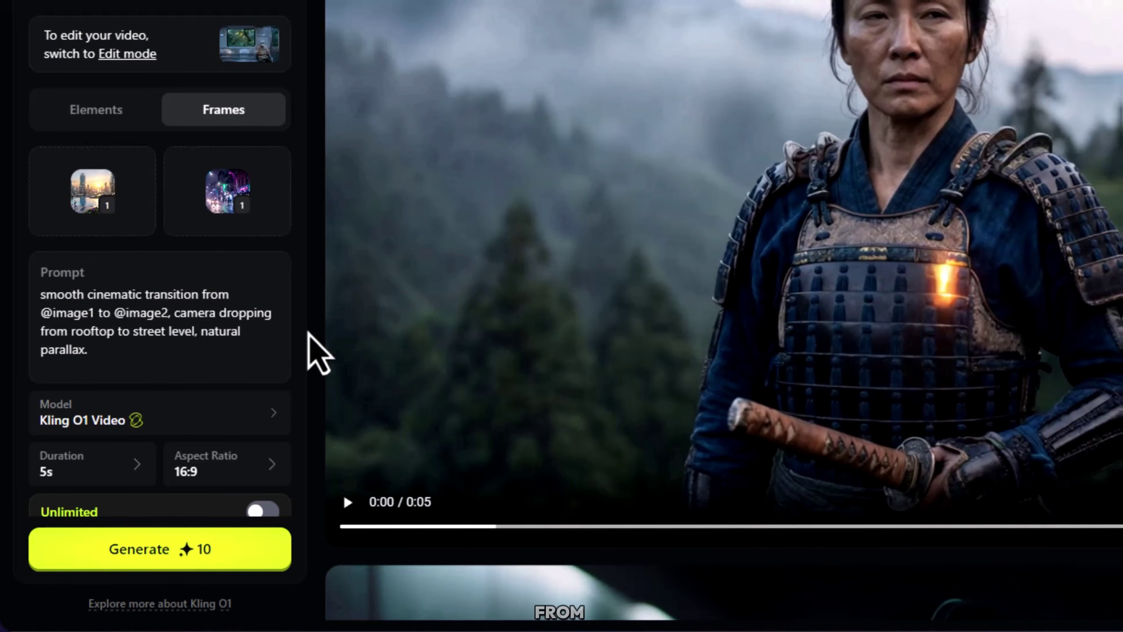
pyautogui.scroll(-1, 297, 358)
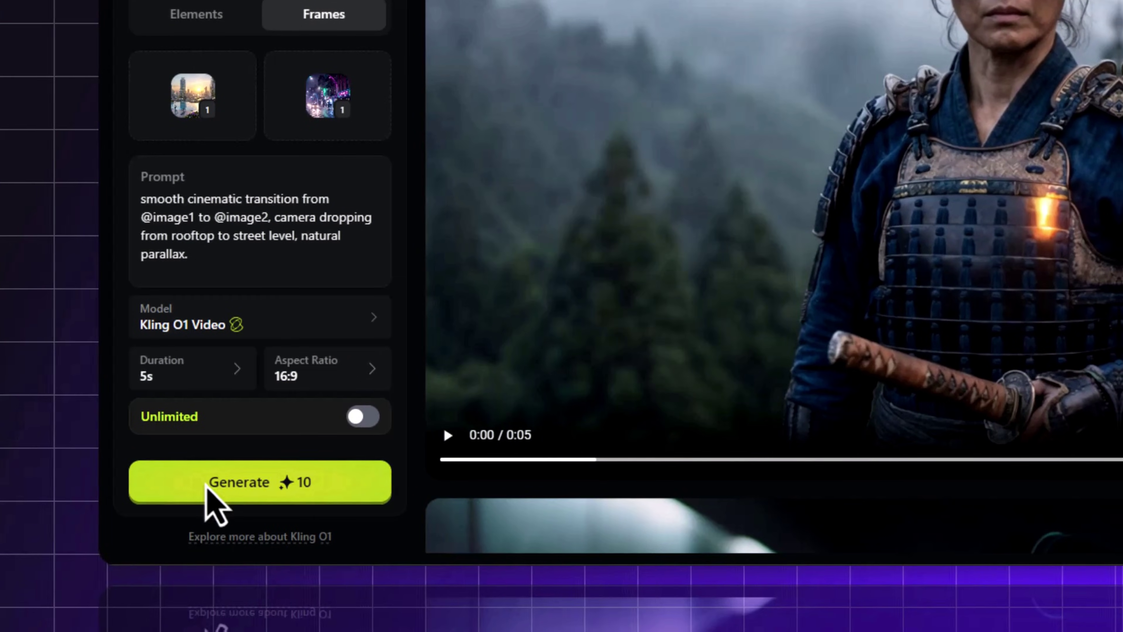
pyautogui.click(206, 486)
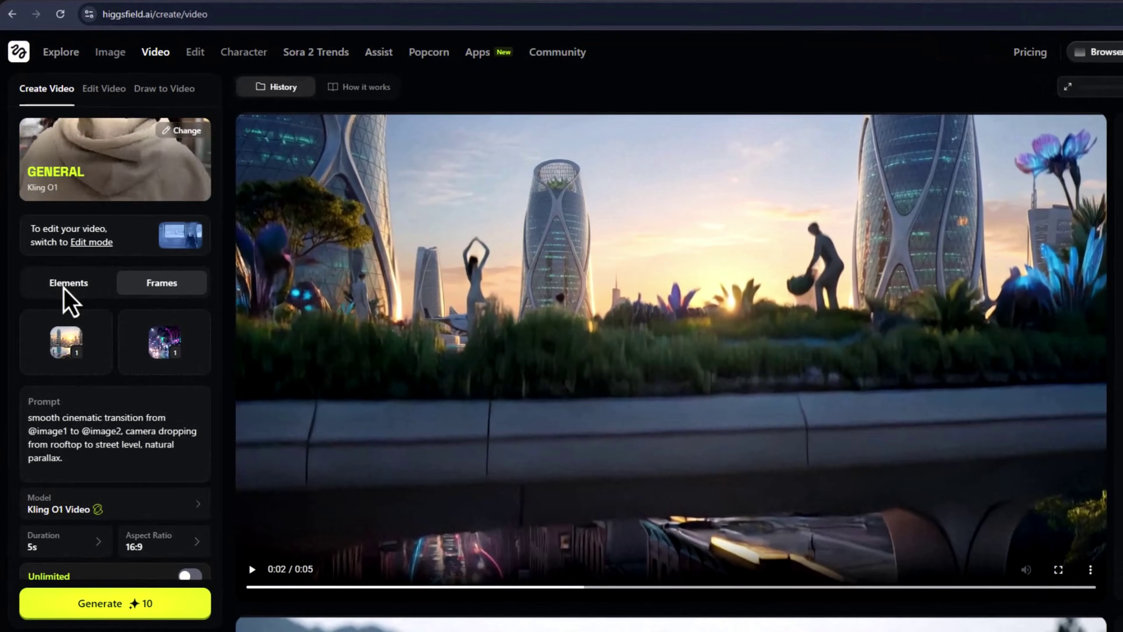
# Step: In Elements, add the four reference images, paste the driving-scene prompt, and generate the neon-forest convertible clip
pyautogui.click(66, 283)
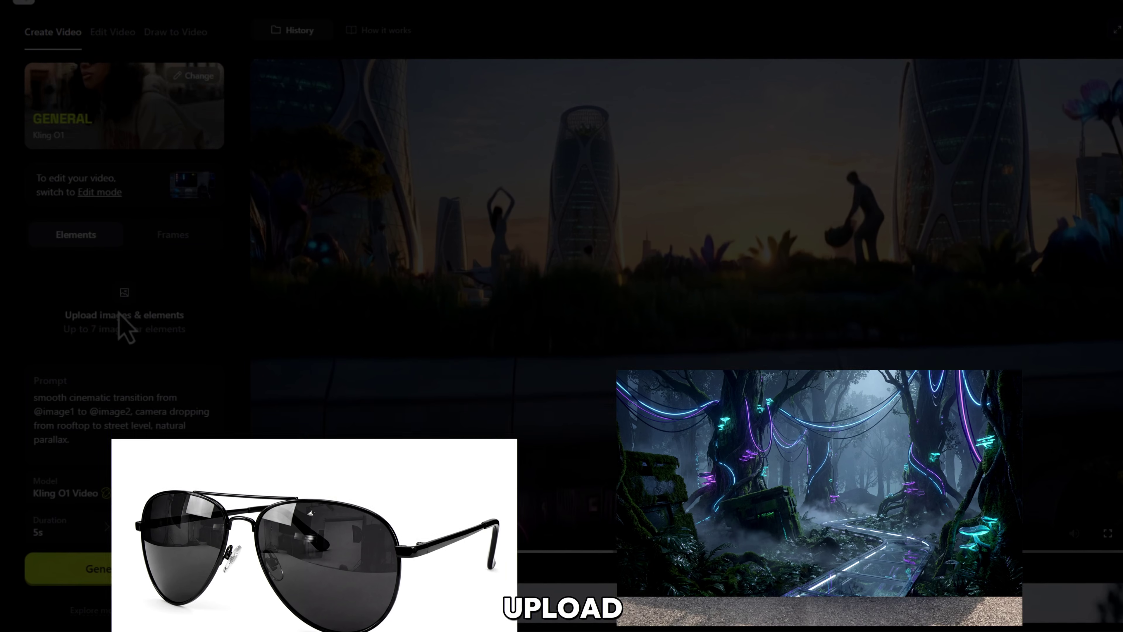
pyautogui.click(118, 313)
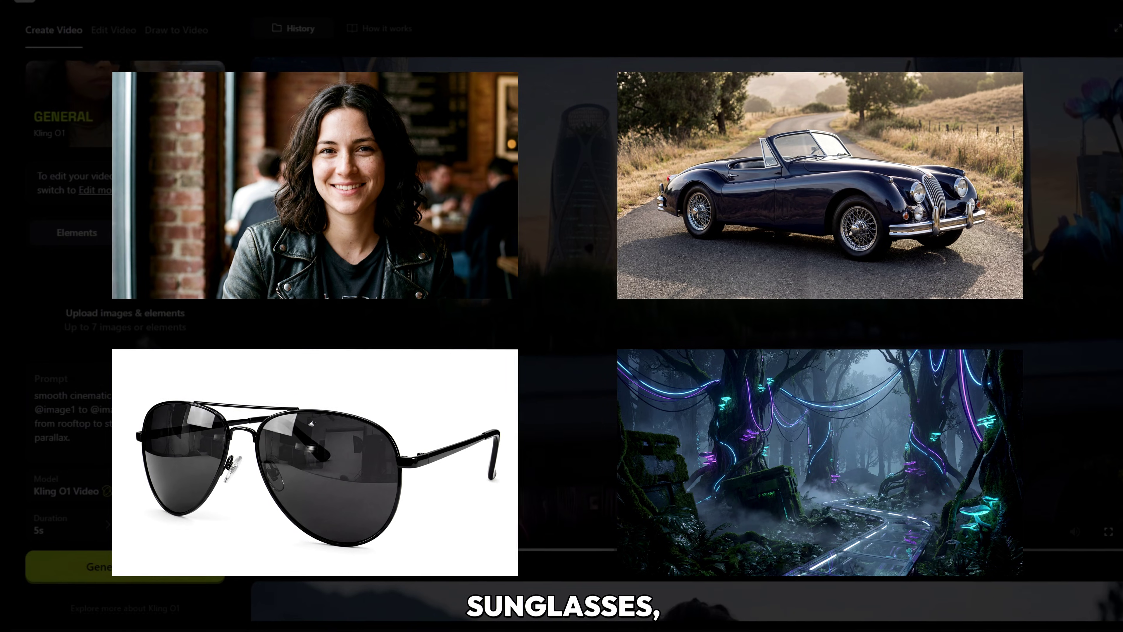
pyautogui.rightClick(74, 426)
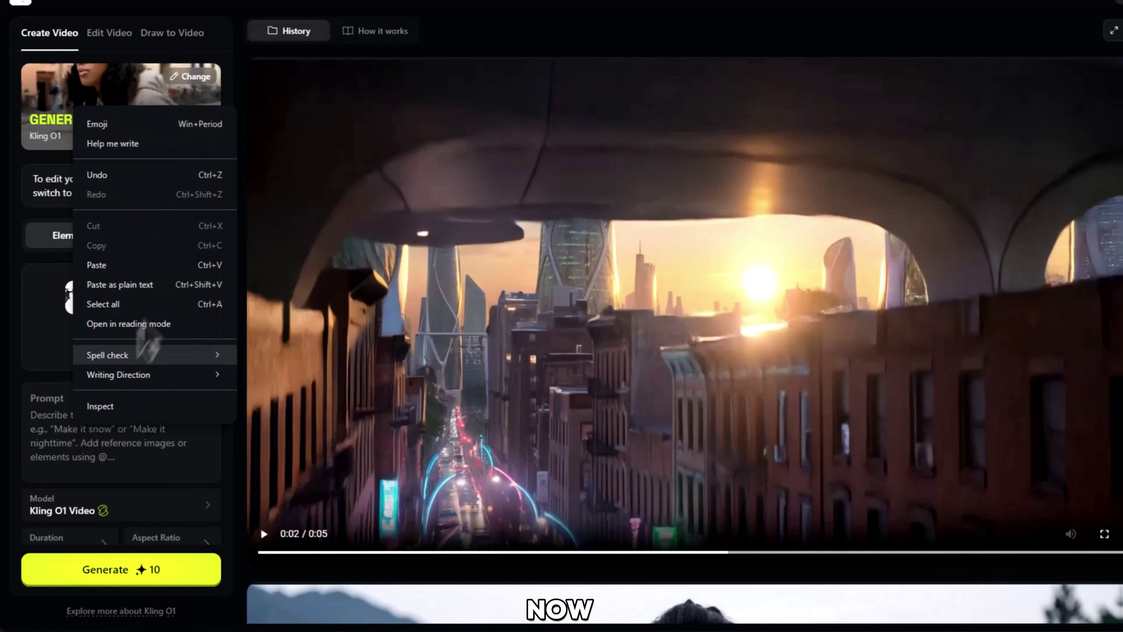
pyautogui.click(165, 266)
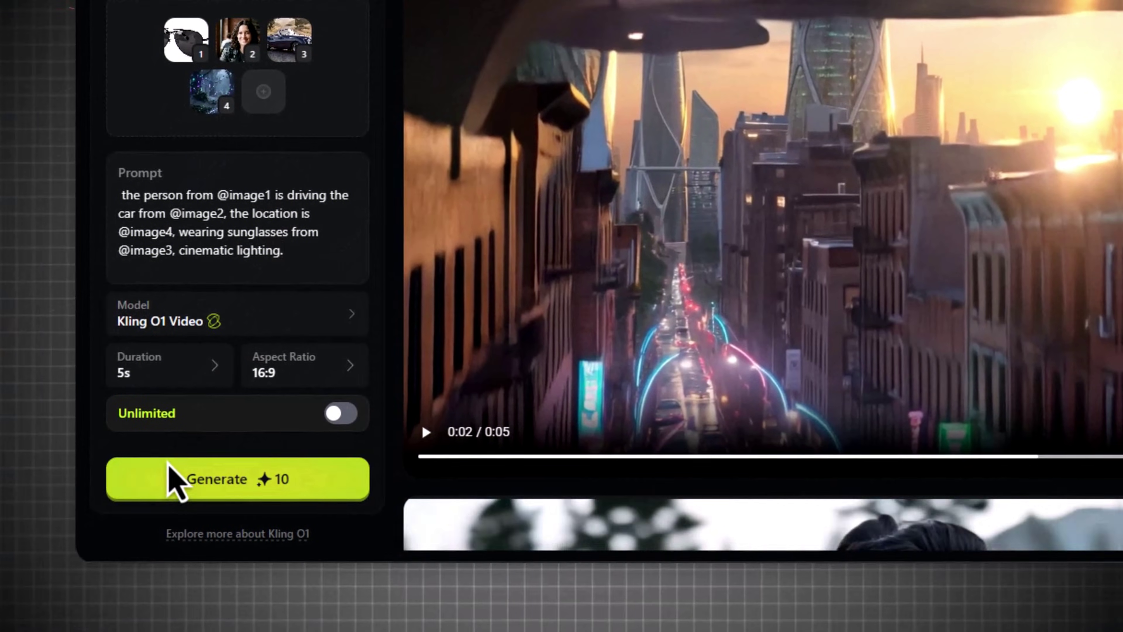
pyautogui.click(169, 463)
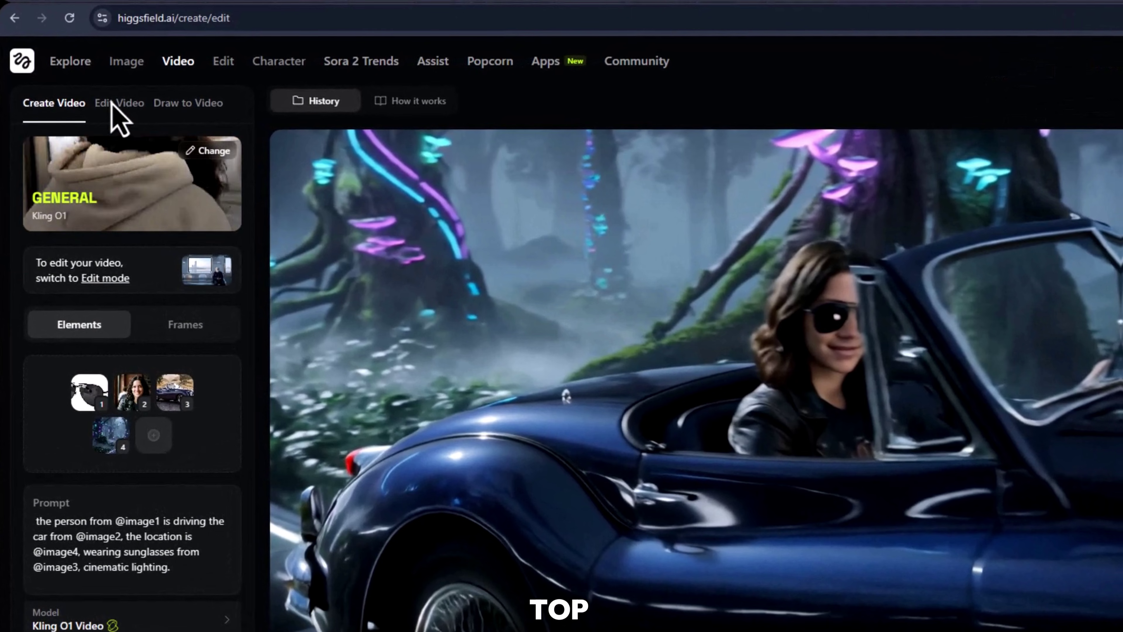
# Step: In Edit Video, paste the neon cyberpunk street prompt for the snowy walk clip
pyautogui.click(123, 116)
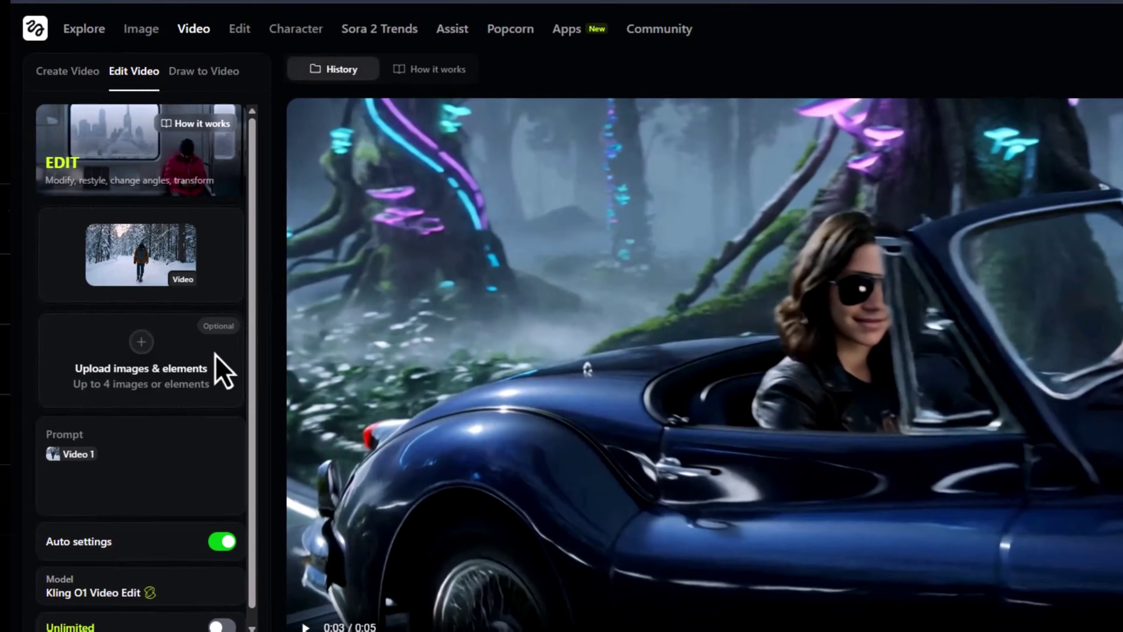
pyautogui.rightClick(117, 479)
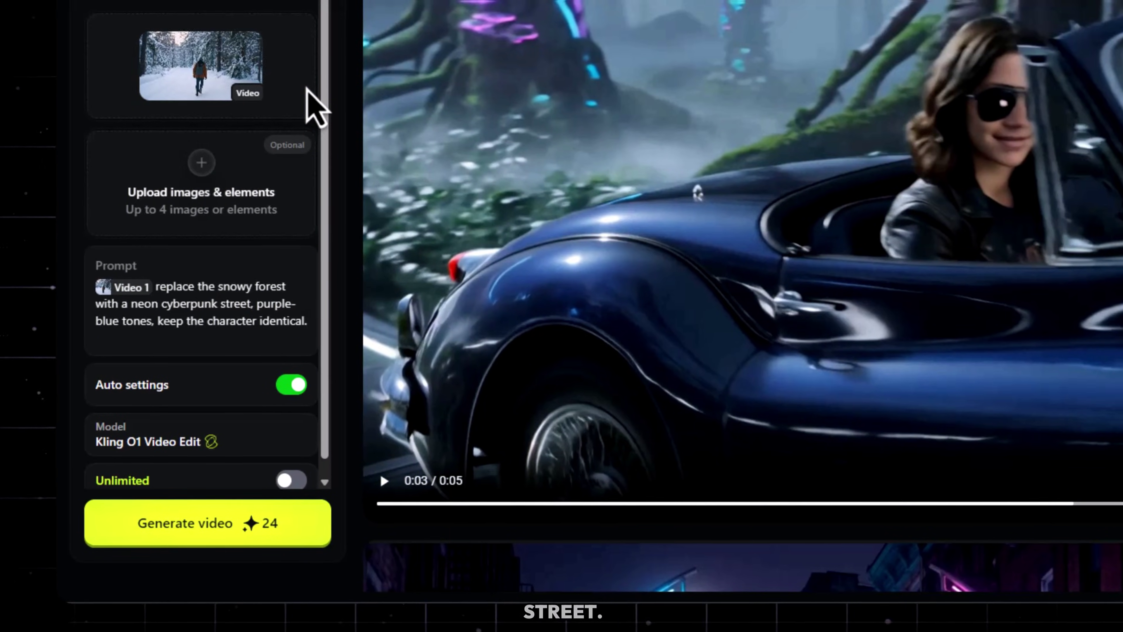
pyautogui.scroll(-1, 316, 106)
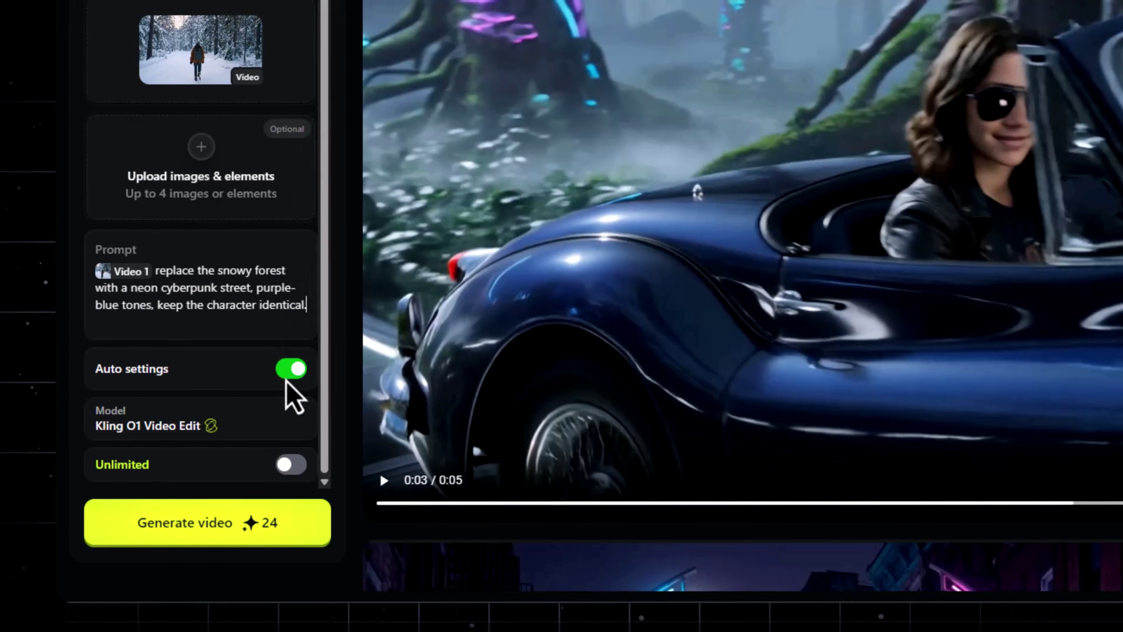
# Step: Turn off Auto settings, set duration 8s and aspect ratio 16:9, and generate the restyle
pyautogui.click(287, 369)
pyautogui.click(179, 429)
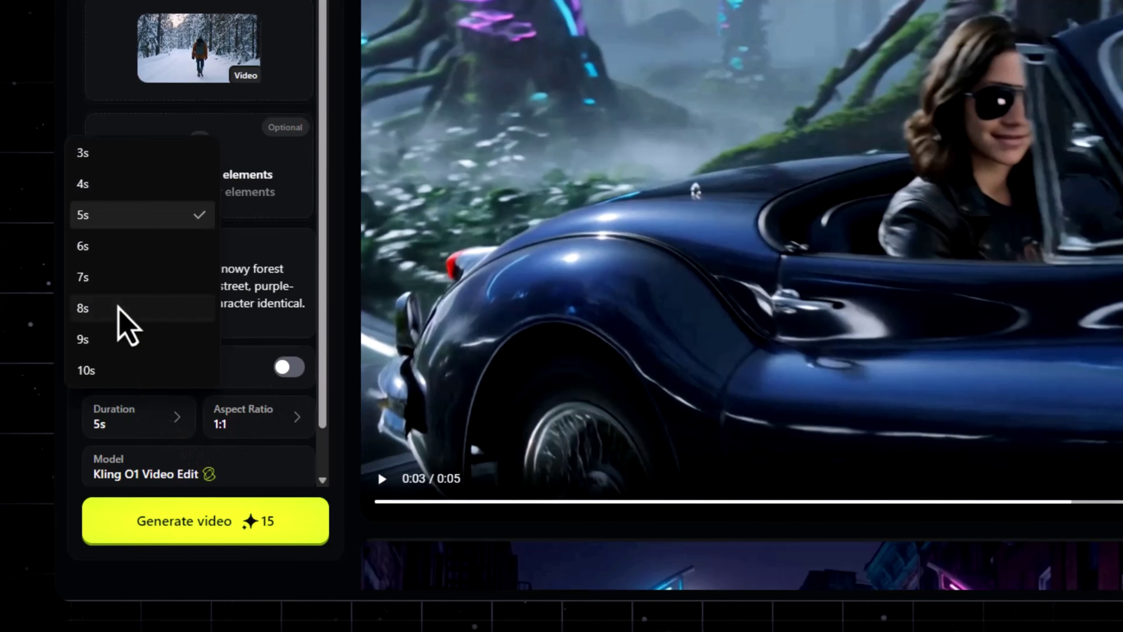
pyautogui.click(117, 309)
pyautogui.click(246, 409)
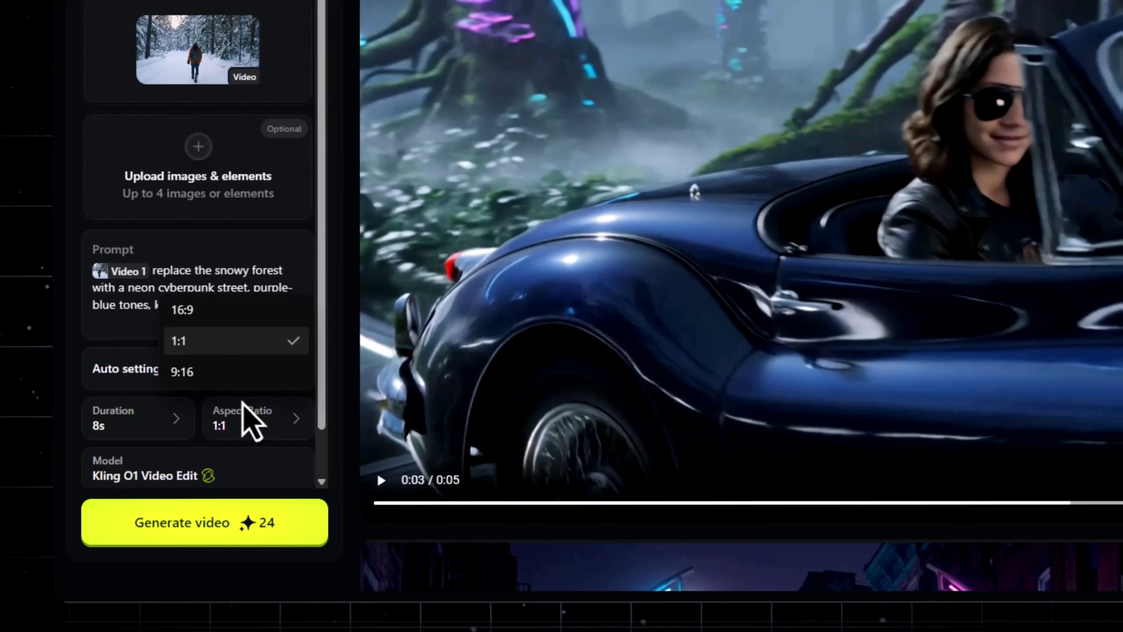
pyautogui.click(196, 308)
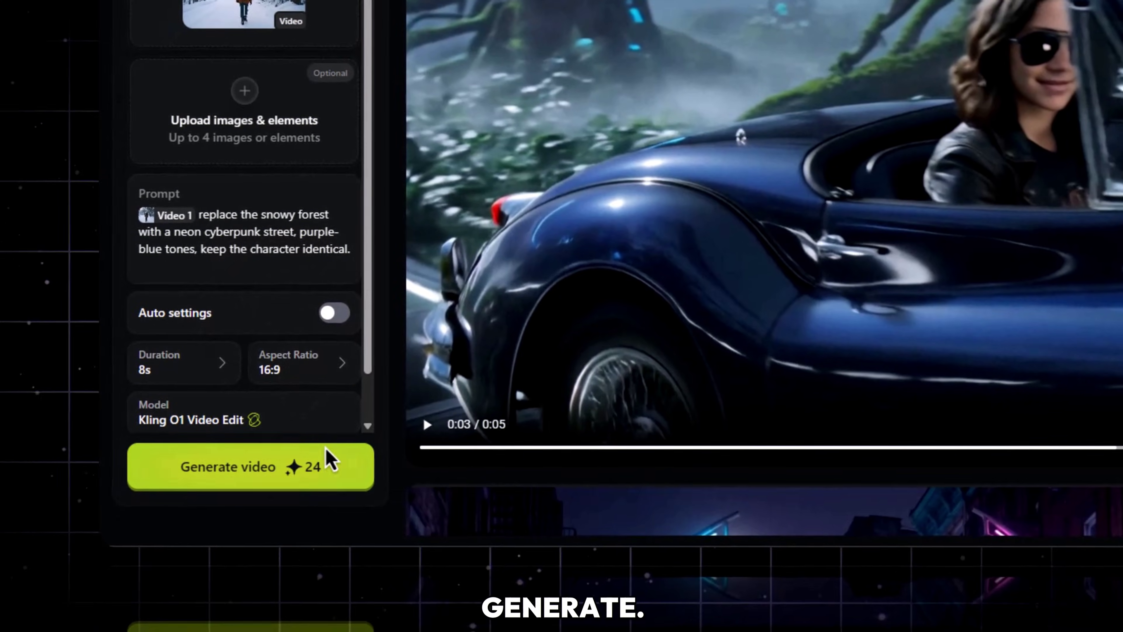
pyautogui.click(316, 489)
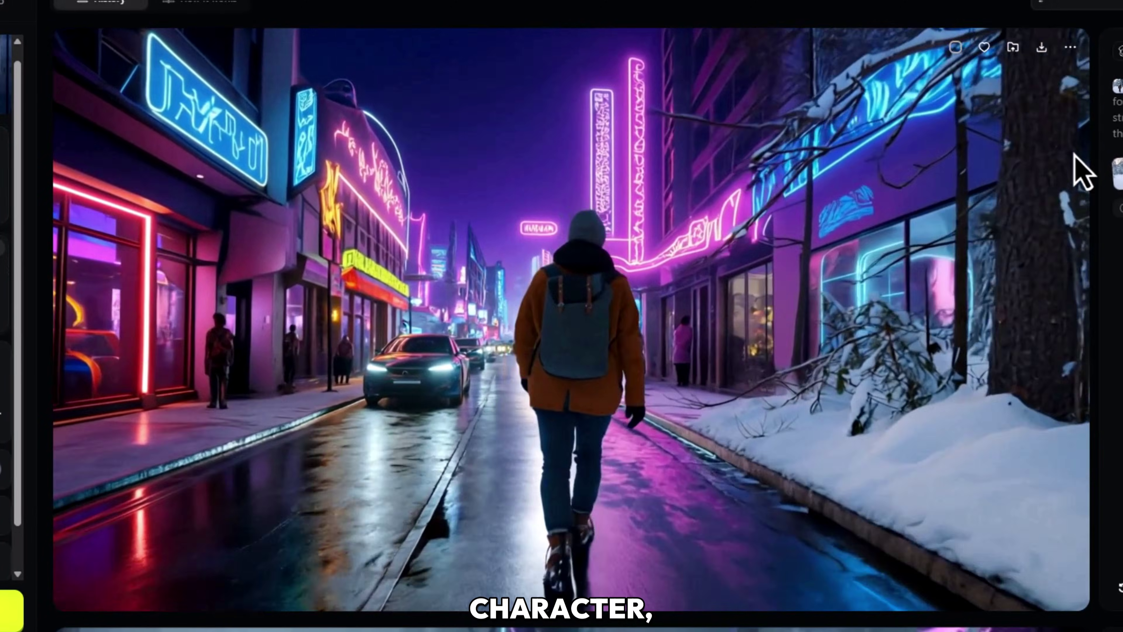
# Step: Replace the neon street prompt with the anime-style, vibrant-colours, smooth-motion prompt
pyautogui.moveTo(1090, 153)
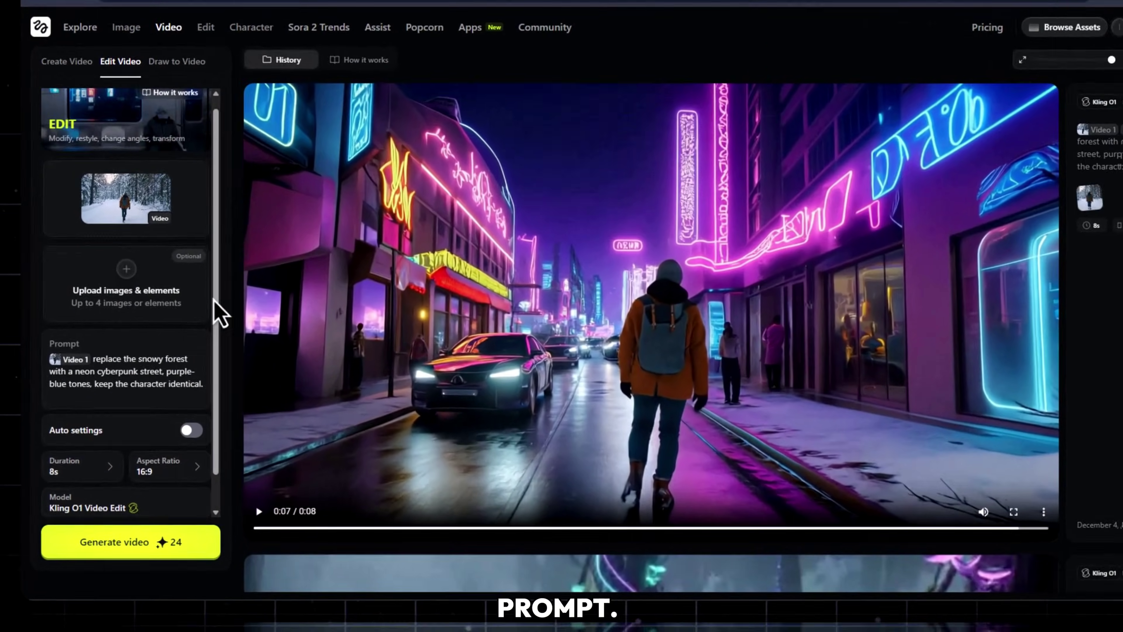
pyautogui.tripleClick(156, 395)
pyautogui.press('BackSpace')
pyautogui.rightClick(180, 350)
pyautogui.click(276, 150)
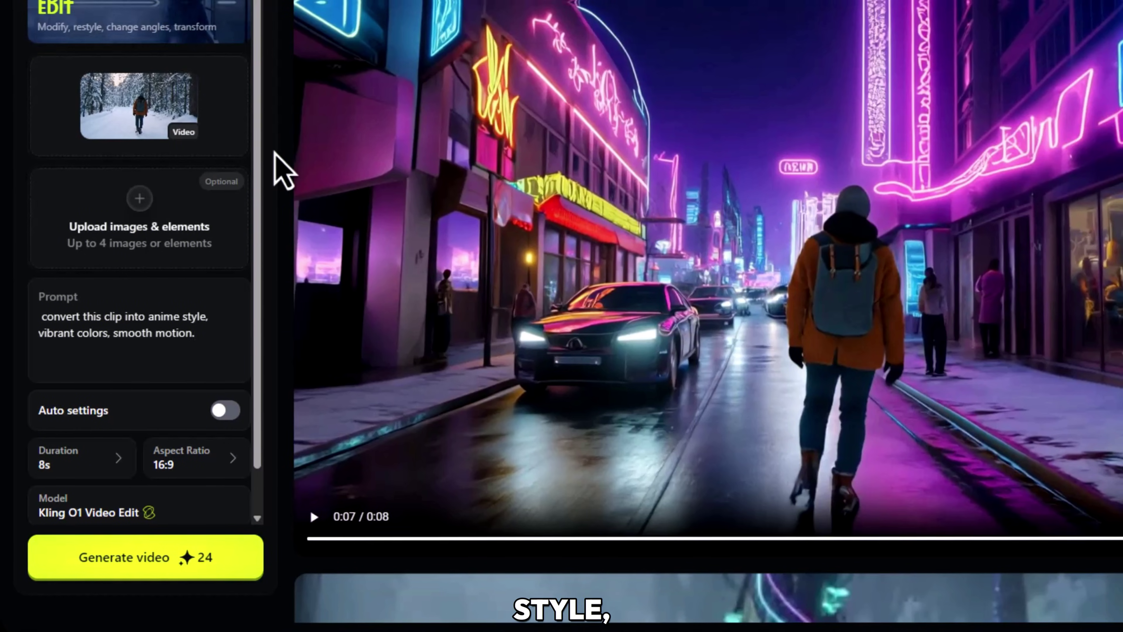